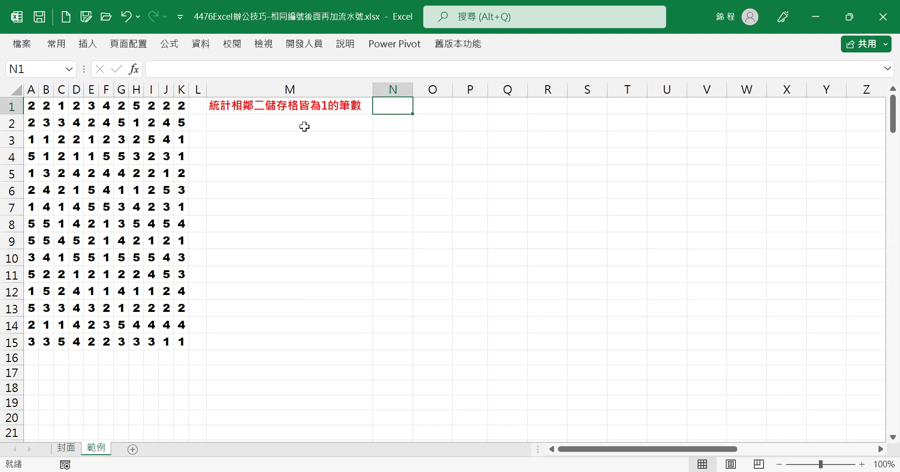
- Start a formula in cell N1 that tests the first row's values against 1: =(A1:K1)=1
click(303, 107)
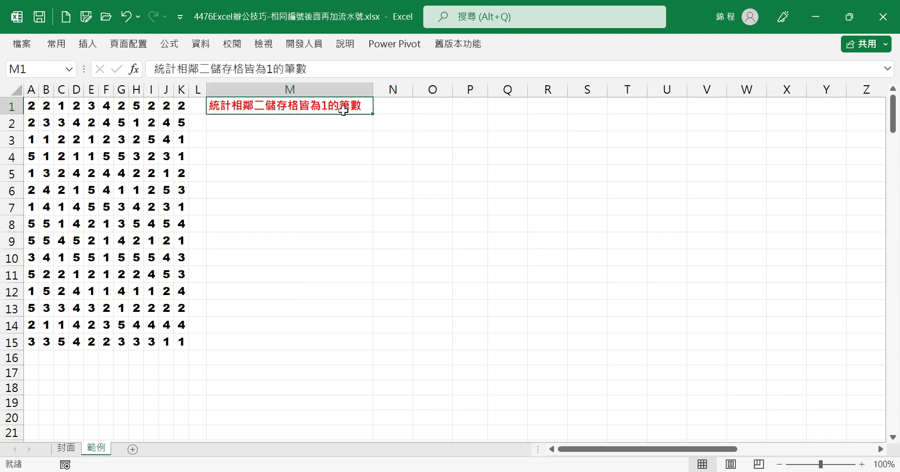
click(399, 111)
text(=()
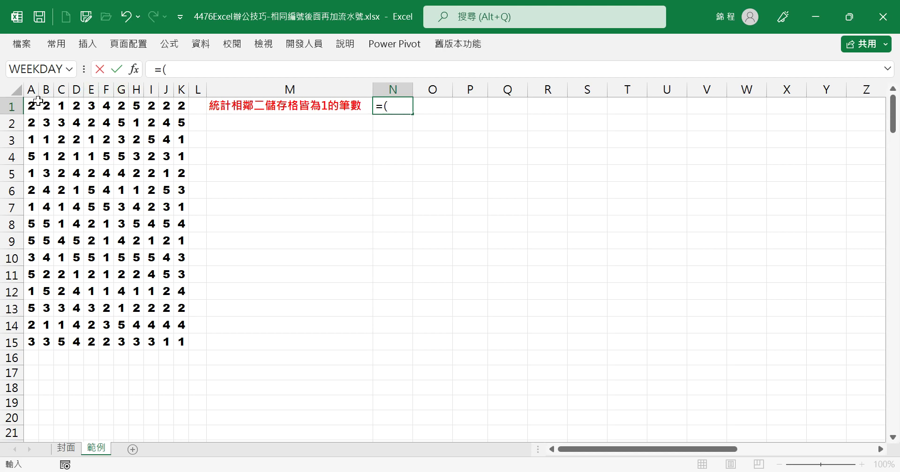
drag(31, 101, 186, 100)
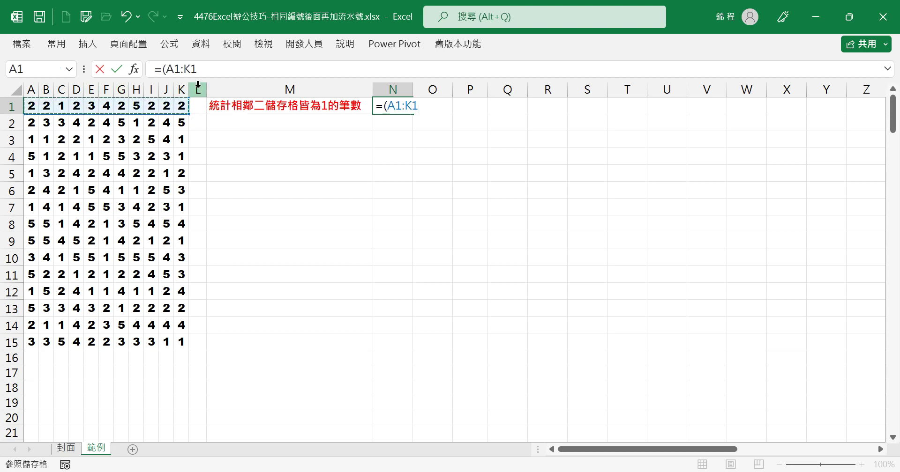
text()=1)
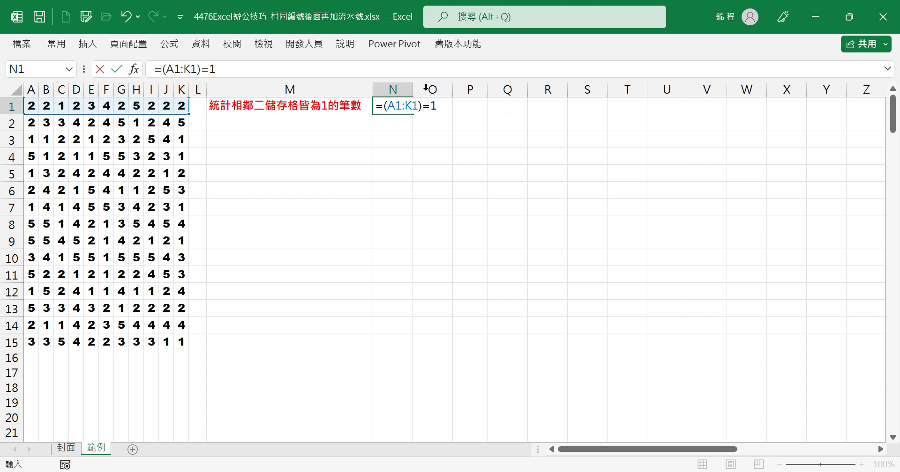
- Convert the comparison in N1's formula to its evaluated array, enter it, and inspect the spilled results in row 1
click(194, 69)
drag(232, 68, 162, 69)
key(F9)
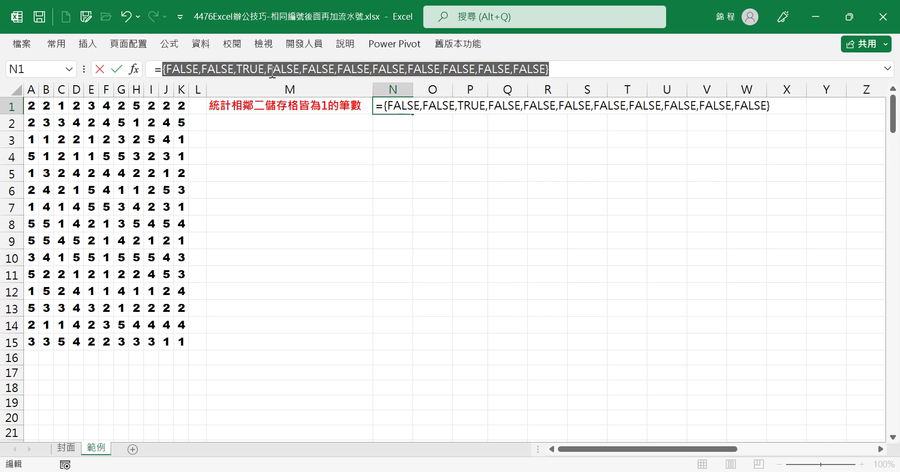
key(Return)
click(399, 111)
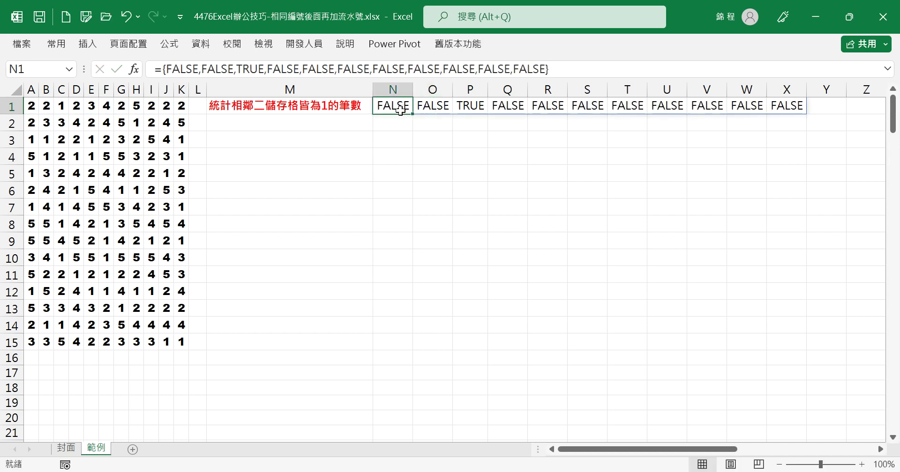
click(470, 104)
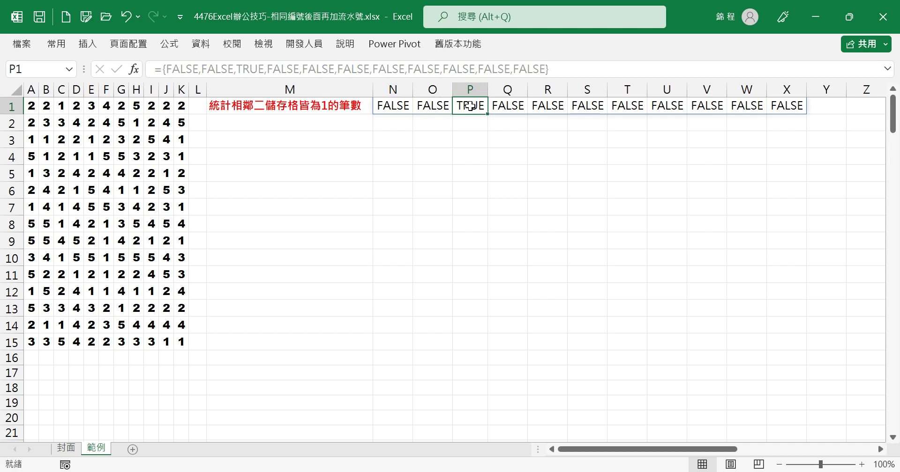
click(399, 108)
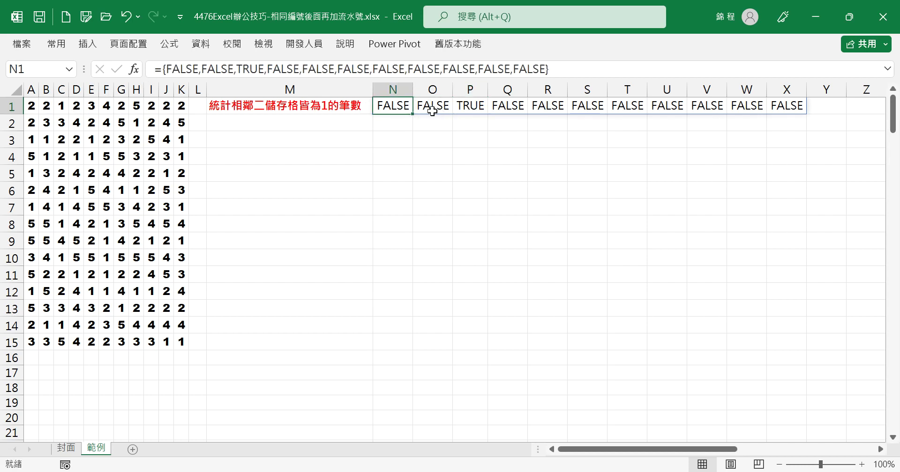
- Replace the constant array in N1's formula with the condition (A1:K1=1) followed by a multiplication and an opening parenthesis
drag(160, 70, 628, 90)
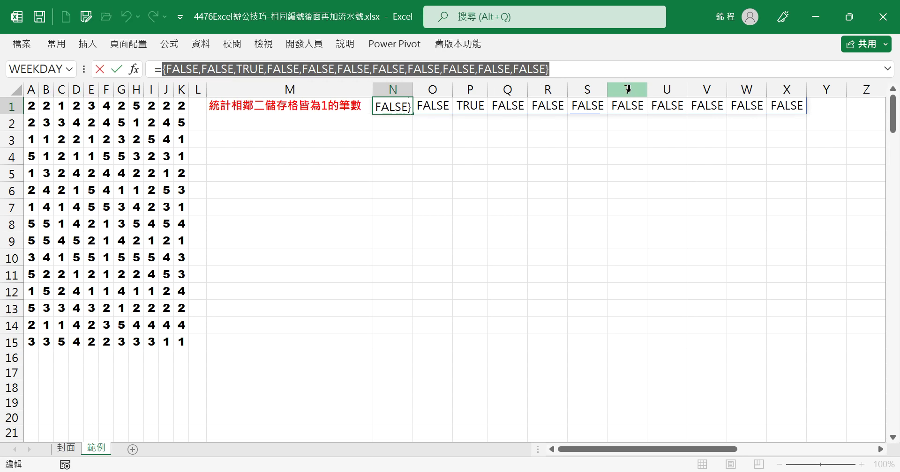
text((A1)
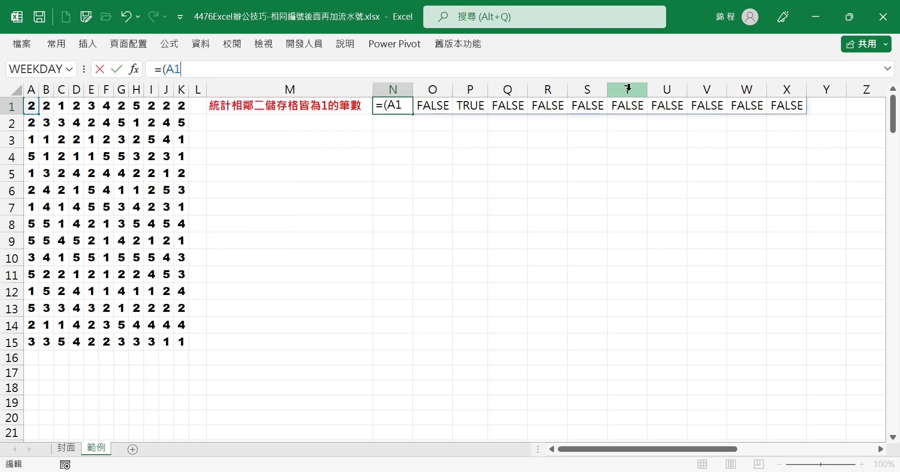
text(:K1)
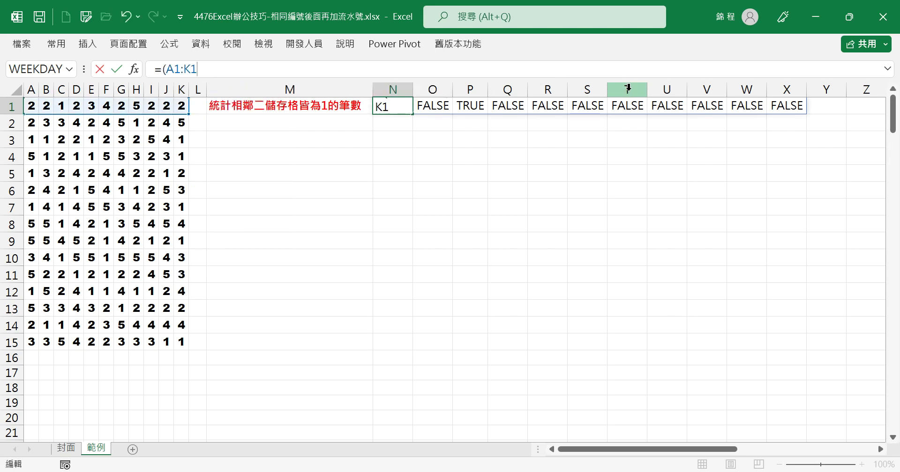
text()=1)
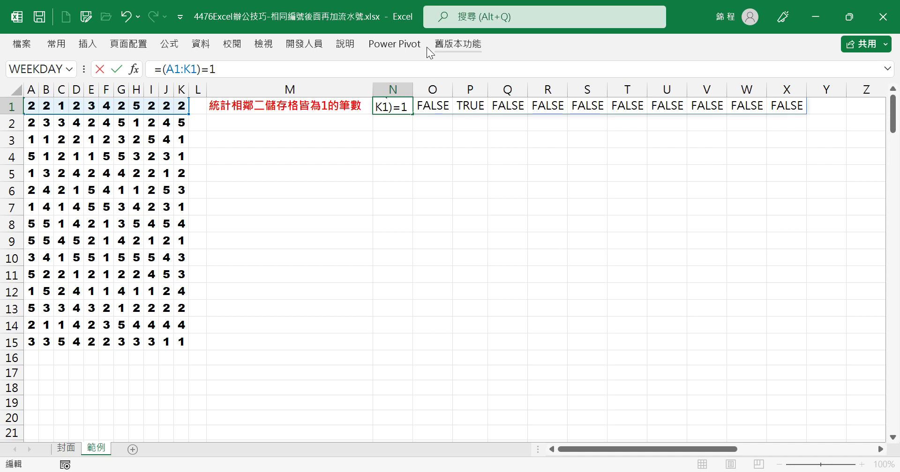
click(197, 71)
key(Delete)
text()*()
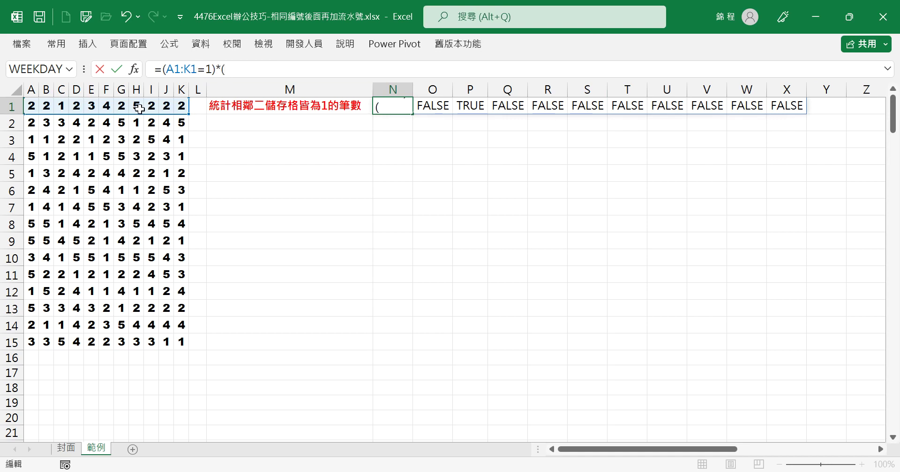
- Complete N1's formula with the second condition (B1:L1=1), evaluate the product as an array, and undo the evaluation
drag(46, 106, 190, 106)
text())
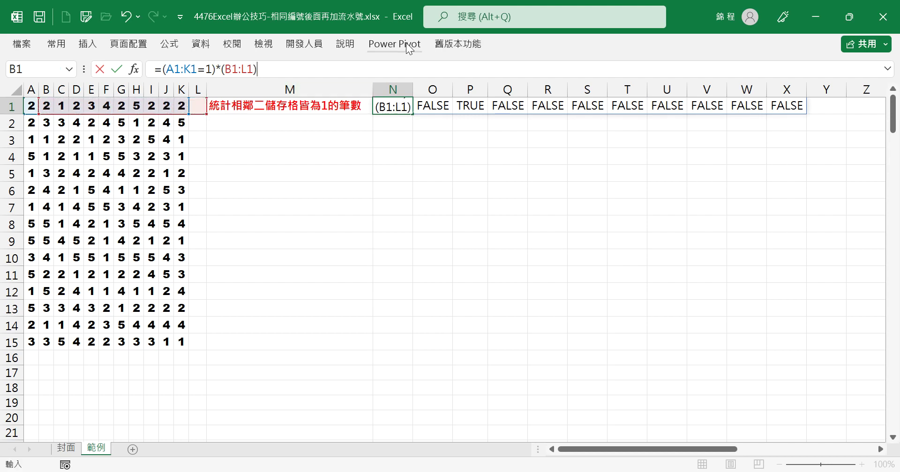
key(BackSpace)
text(=1)
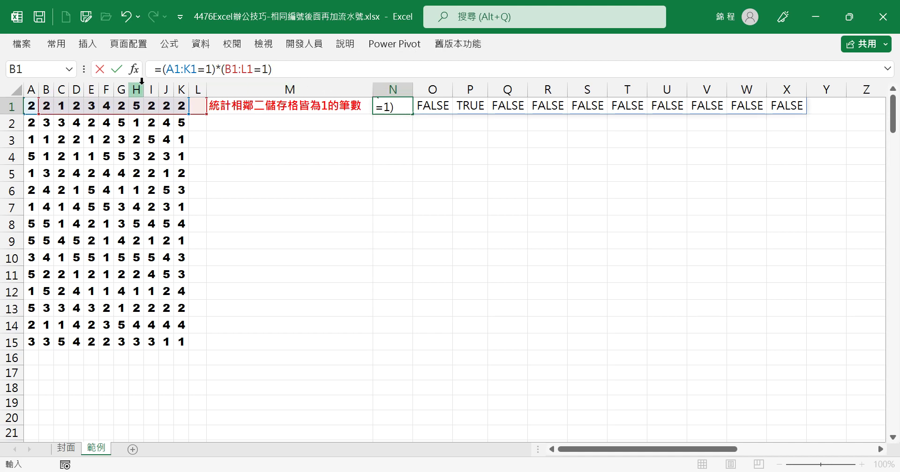
key(F9)
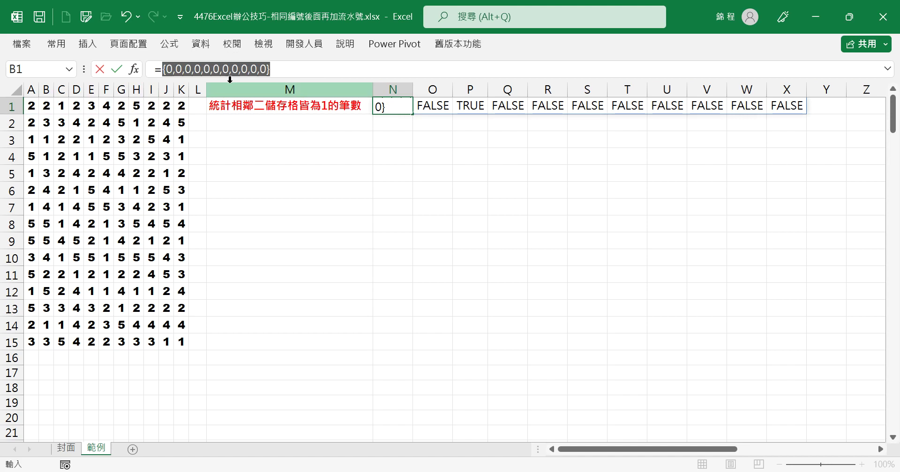
key(ctrl+z)
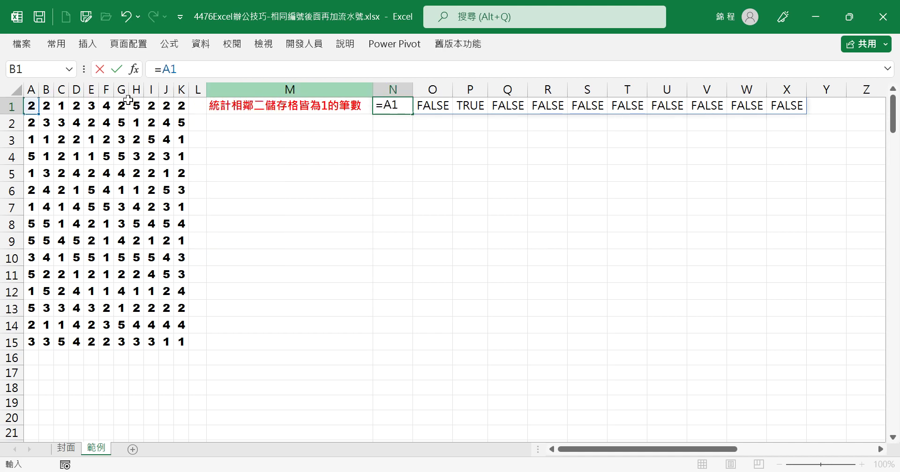
- Rebuild the beginning of N1's formula as =(A1:K1=1)*( using the first row's cells A1 to K1
click(160, 66)
text(()
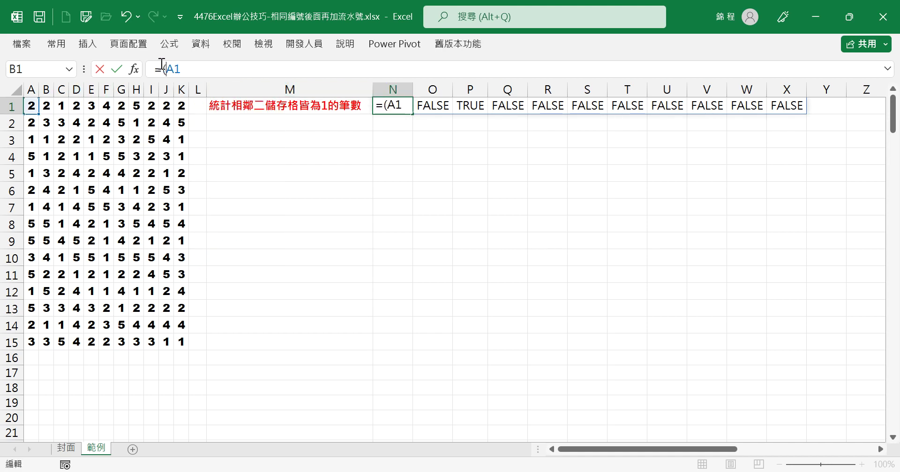
click(207, 66)
key(BackSpace)
key(BackSpace)
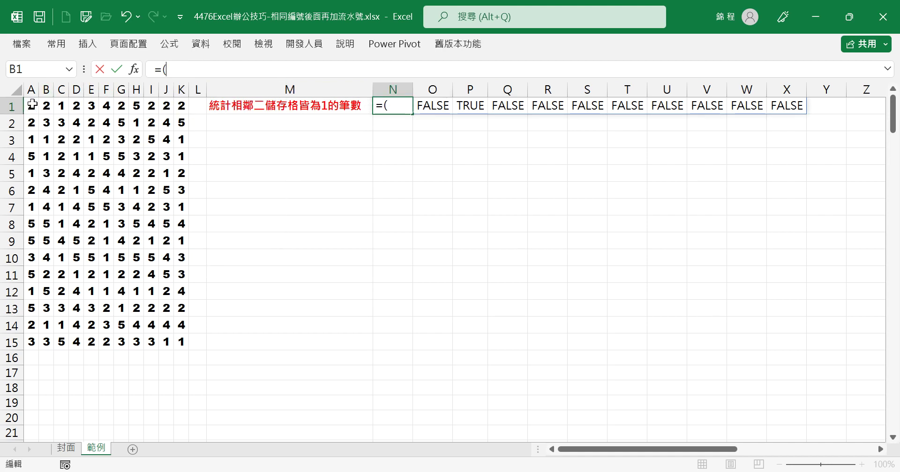
drag(33, 106, 179, 108)
text(=-)
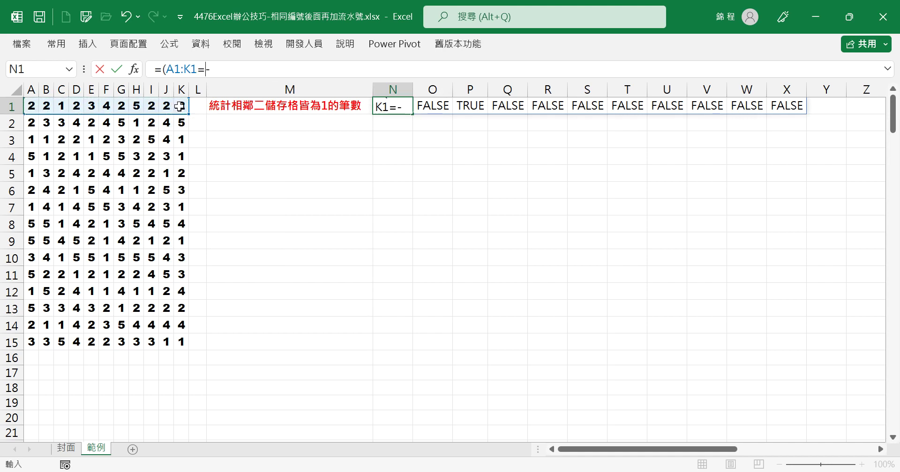
key(BackSpace)
text(1)*()
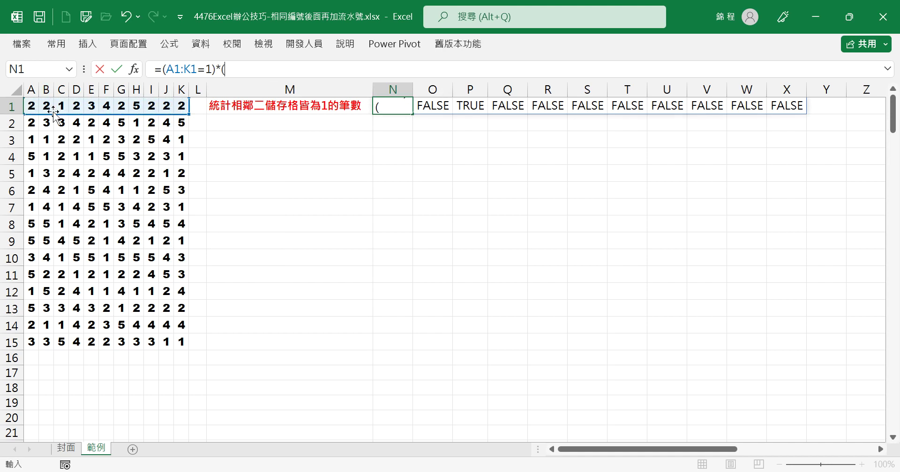
- Finish N1's formula with the offset condition (B1:L1=1), fill it down to N15, and inspect the formula in N3
drag(48, 105, 193, 108)
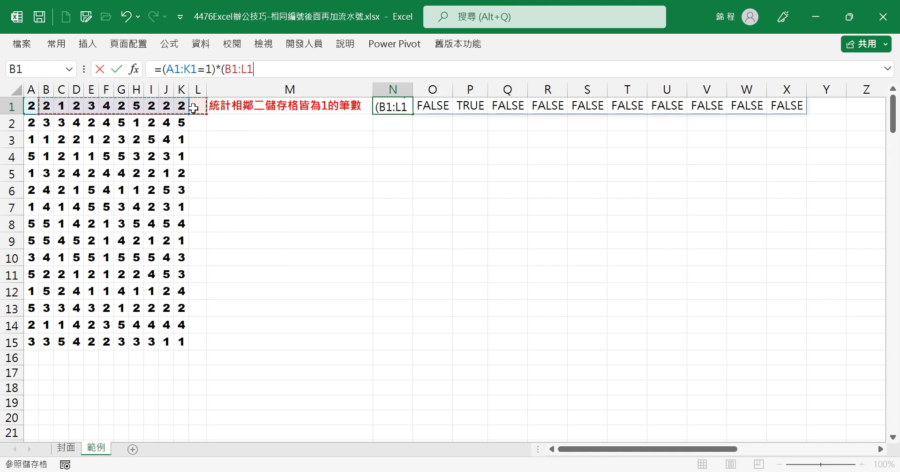
text(=1)
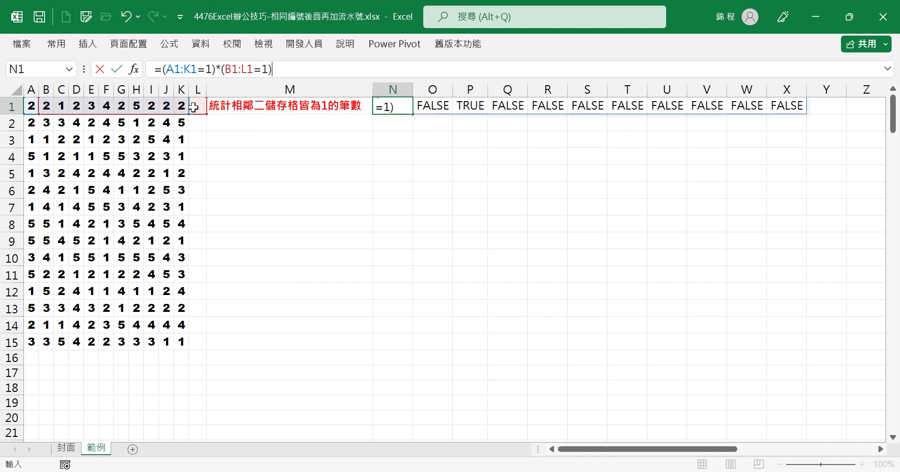
text())
key(ctrl+Return)
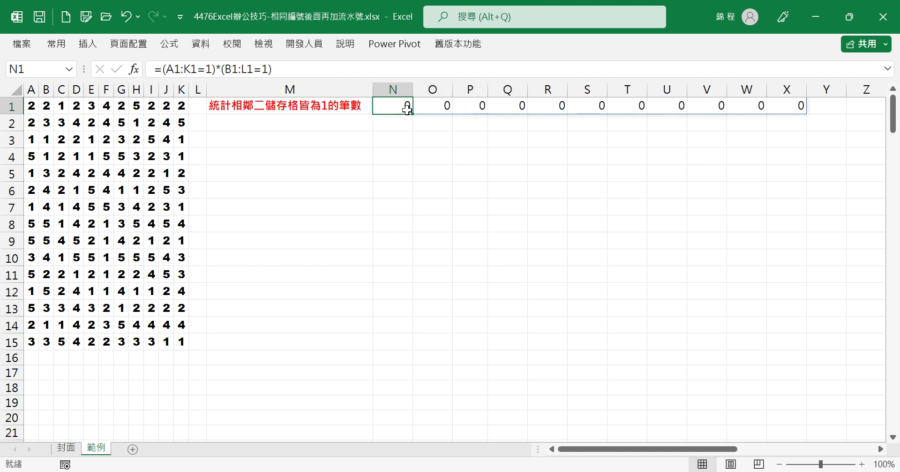
drag(412, 114, 397, 358)
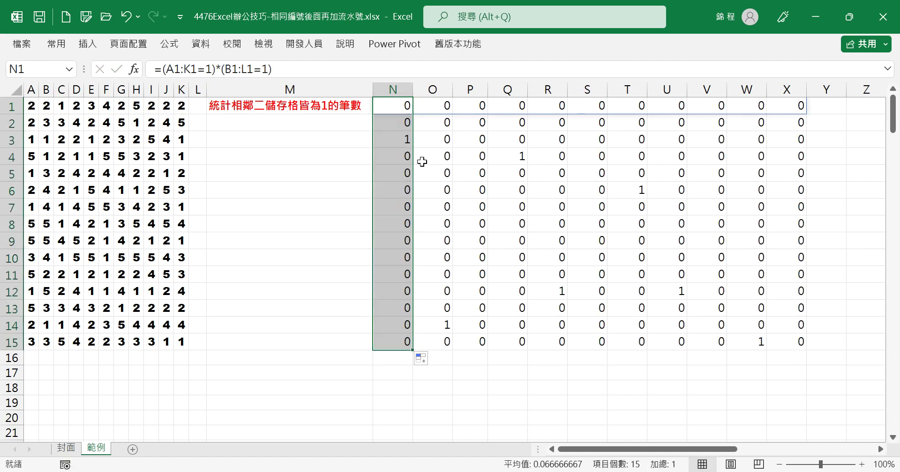
click(407, 144)
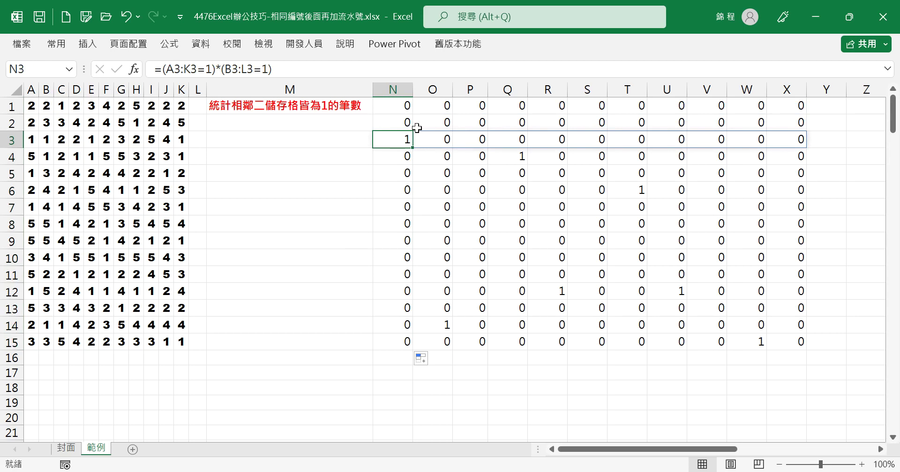
- Wrap N1's formula in SUMPRODUCT so it reads =SUMPRODUCT((A1:K1=1)*(B1:L1=1))
click(403, 107)
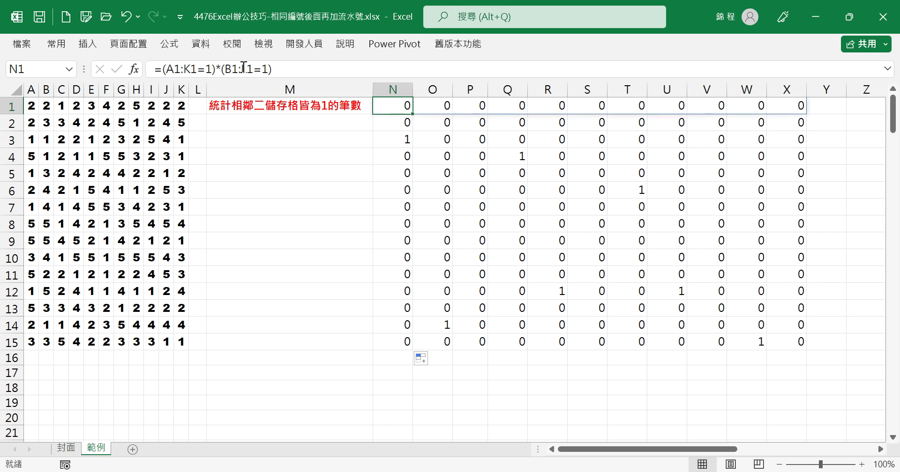
click(163, 69)
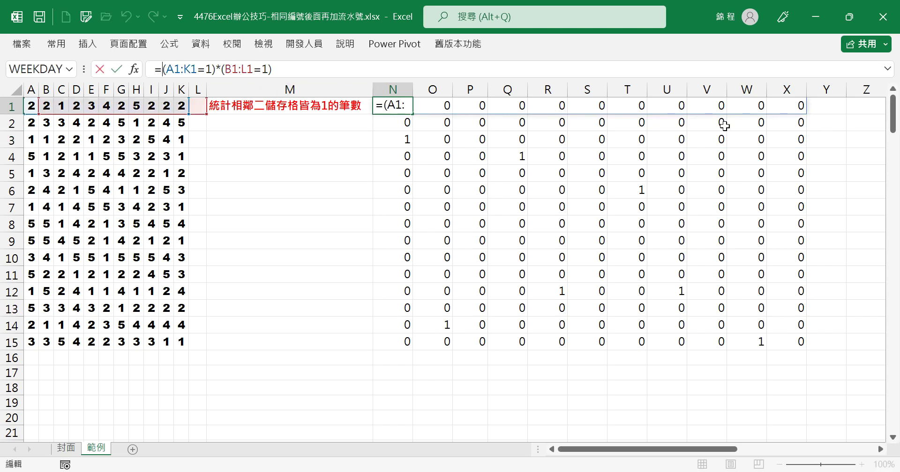
text(SUMPRODUC)
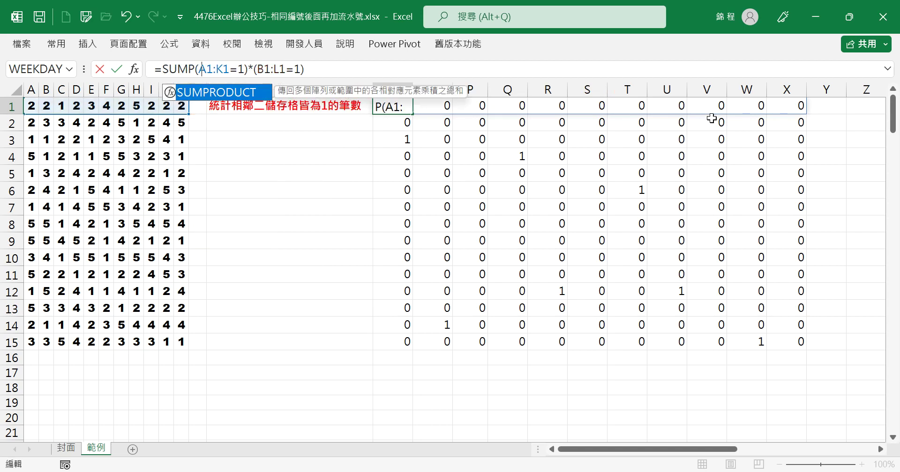
text(T)
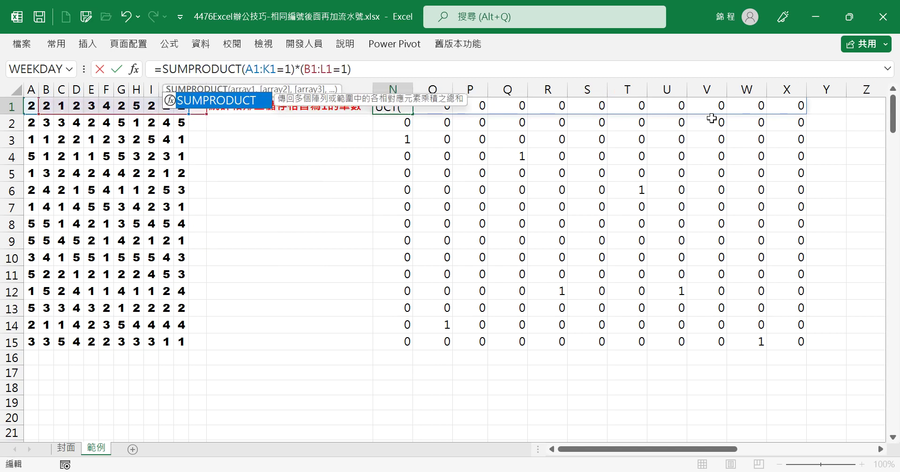
text(()
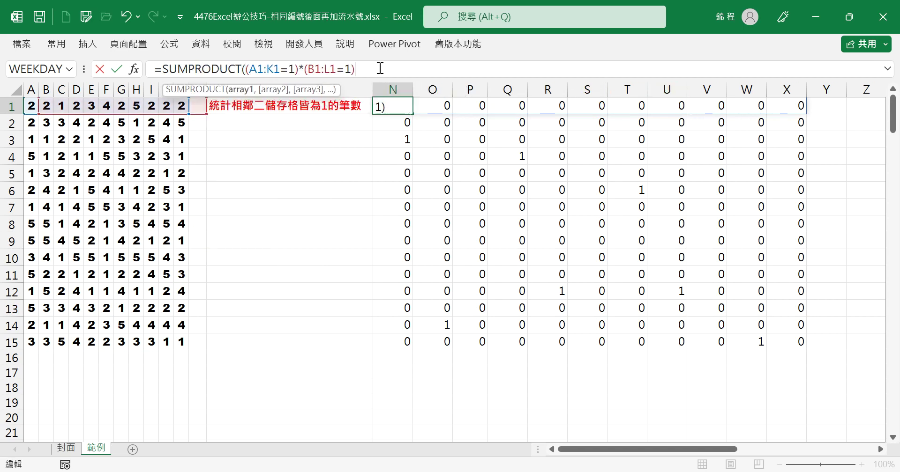
text())
key(Tab)
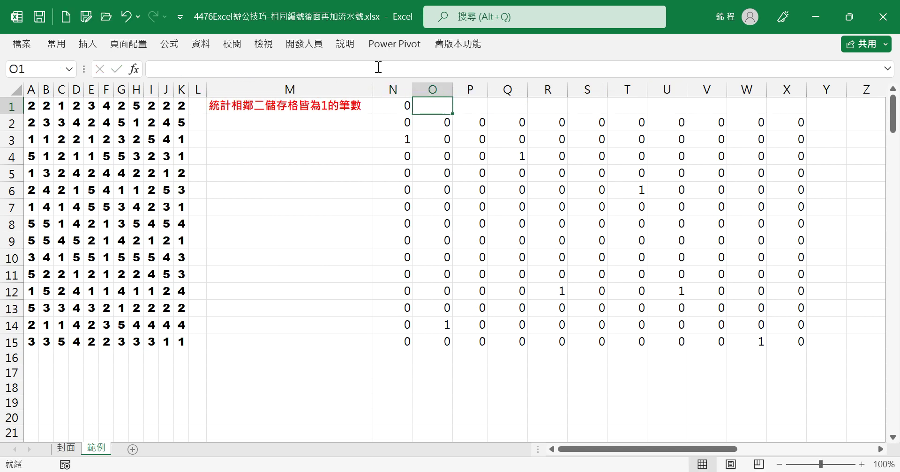
- Fill the SUMPRODUCT formula from N1 down to N15 and inspect the result in N12
click(407, 104)
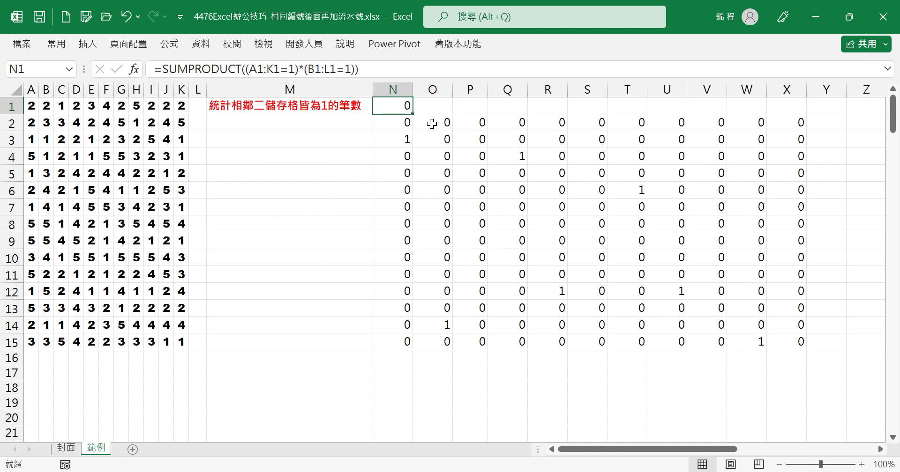
double_click(415, 115)
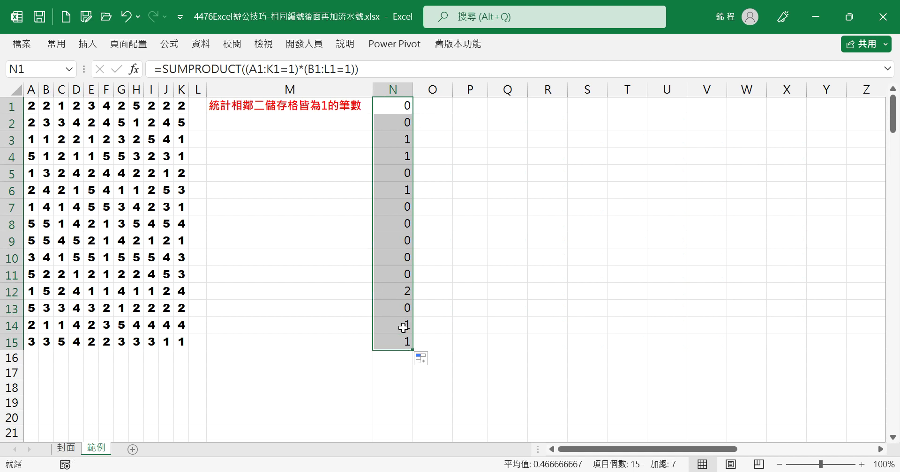
click(398, 291)
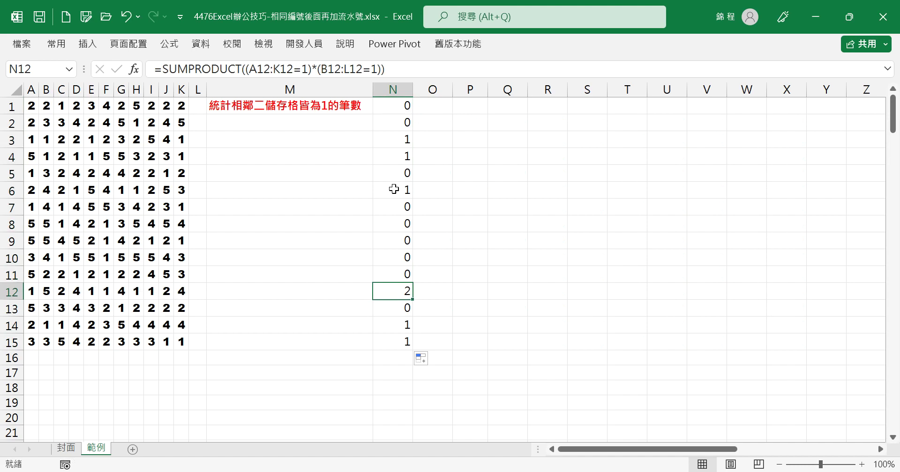
- Change both criteria in N1's formula to 2, giving =SUMPRODUCT((A1:K1=2)*(B1:L1=2)), and fill it down to N15
click(398, 106)
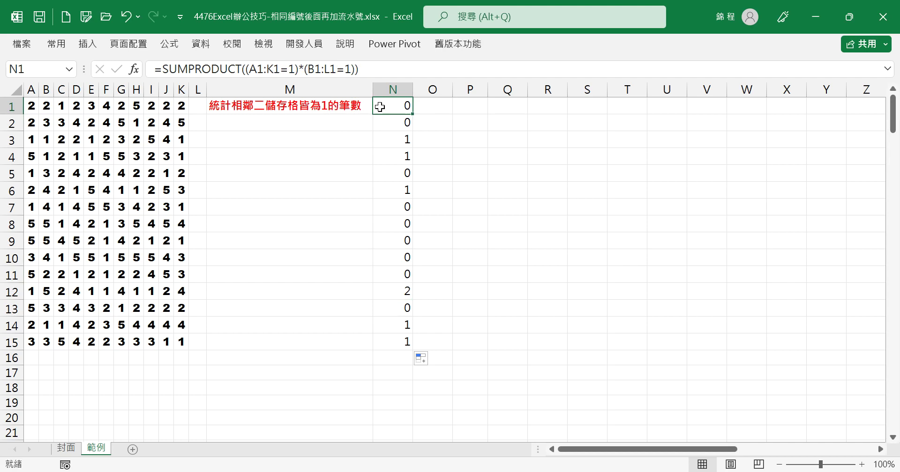
double_click(291, 70)
text(2)
double_click(347, 70)
text(2)
click(417, 106)
click(404, 111)
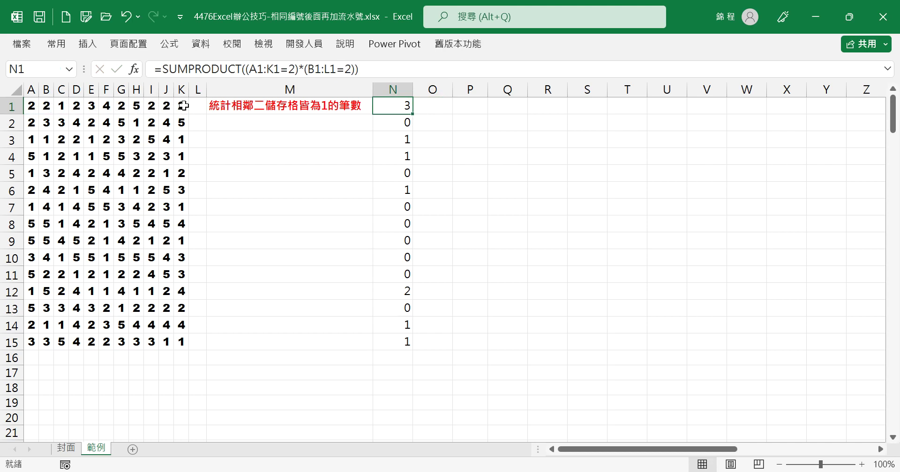
double_click(411, 115)
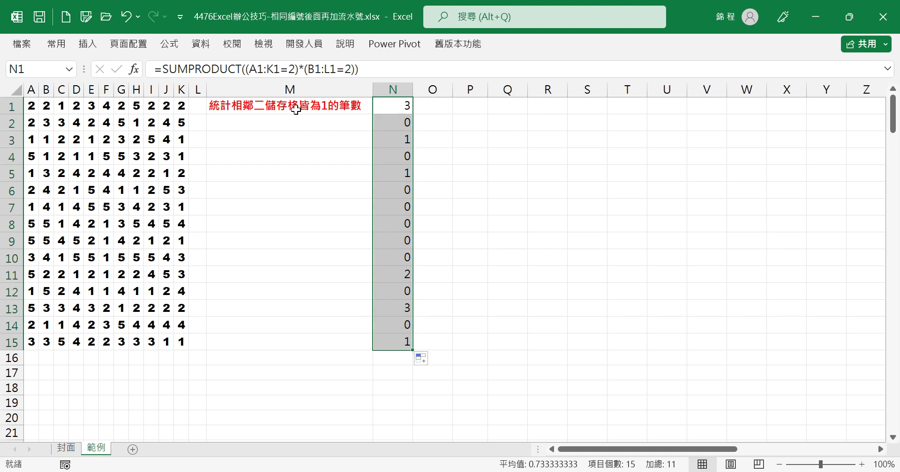
- Copy the text of N1's SUMPRODUCT formula and paste it unchanged into O1
click(359, 70)
drag(359, 69, 154, 70)
key(ctrl+c)
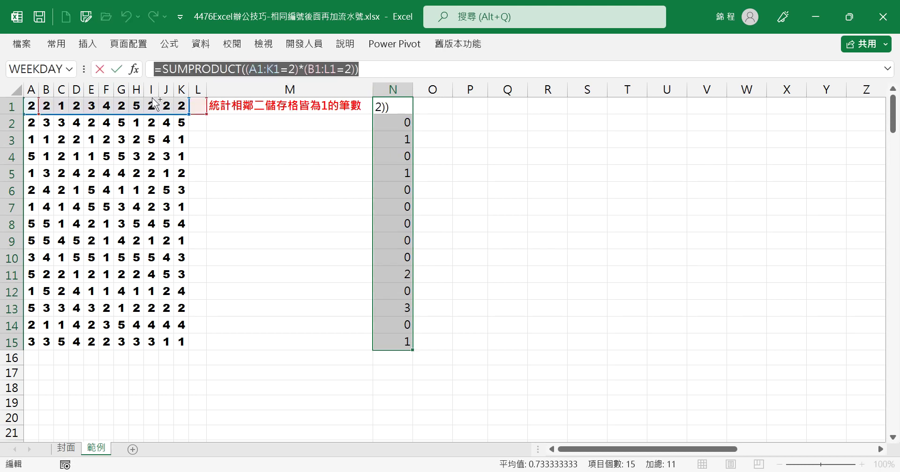
key(Escape)
click(439, 105)
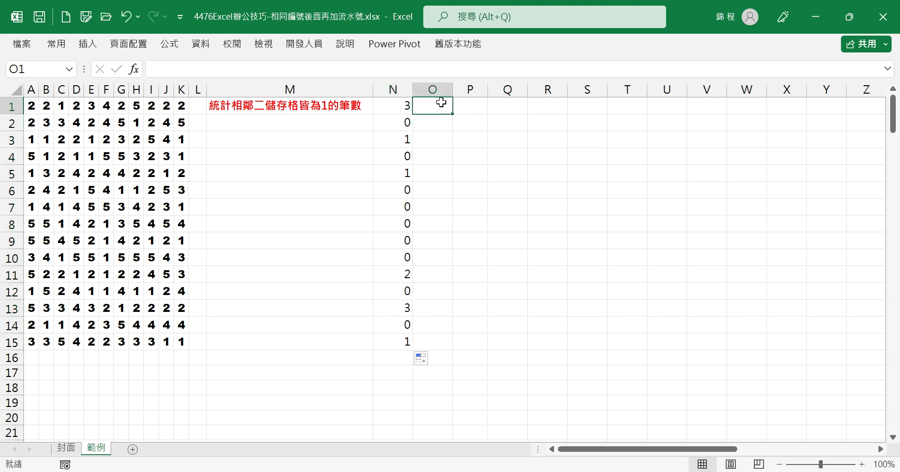
click(307, 67)
key(ctrl+v)
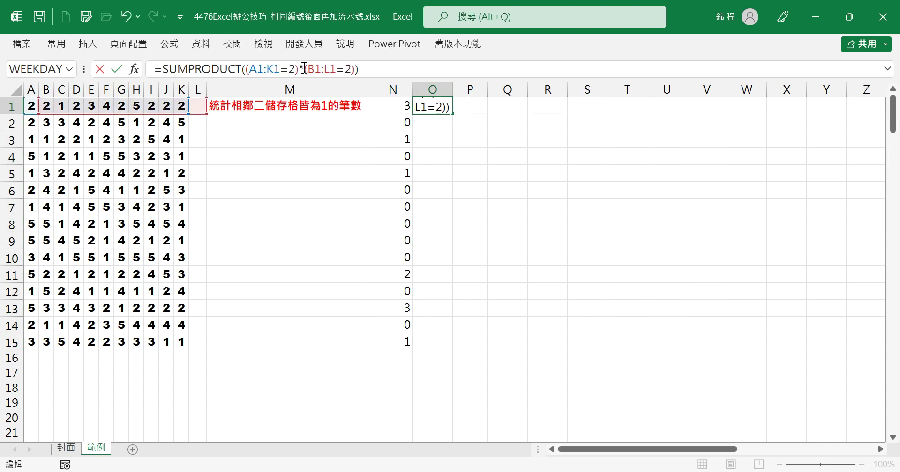
- Add the third condition *(C1:M1=1) inside O1's SUMPRODUCT formula, and fill it down to O15
click(356, 69)
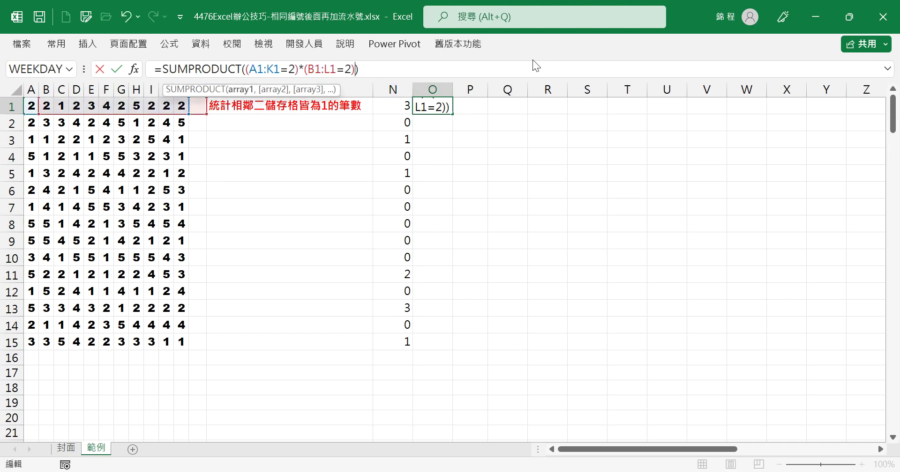
text(*)
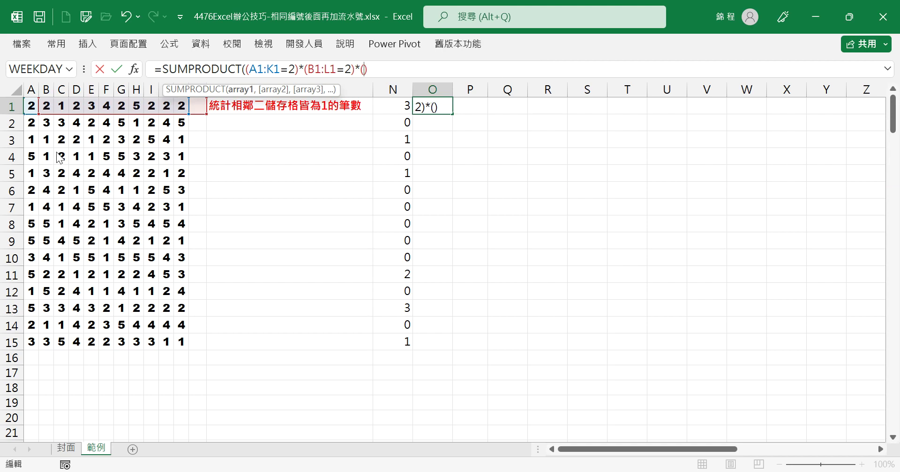
click(62, 106)
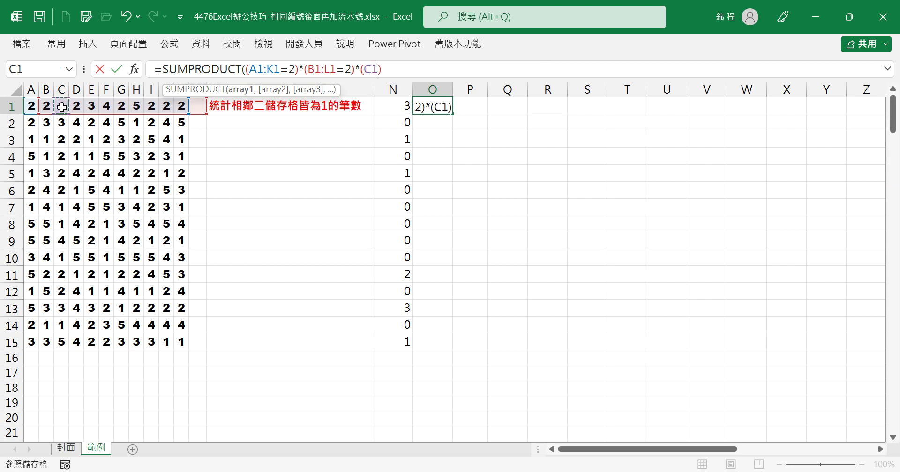
drag(62, 107, 327, 104)
text(=1)
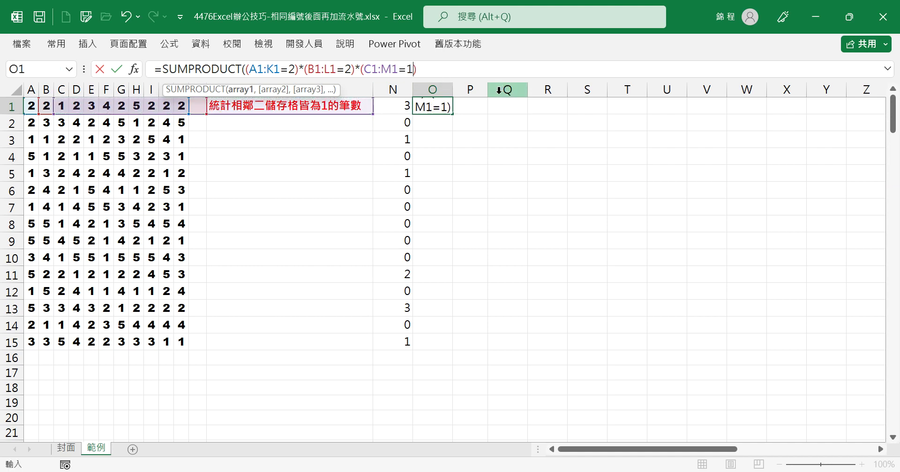
click(434, 70)
text())
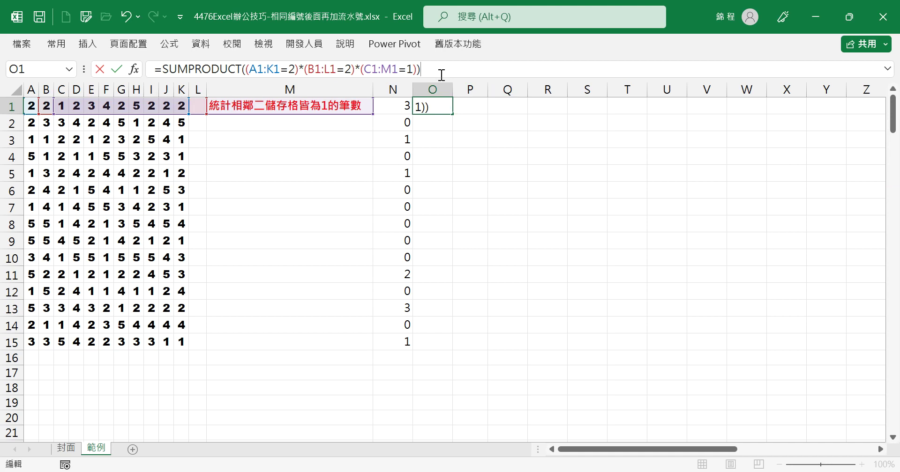
key(Tab)
click(444, 110)
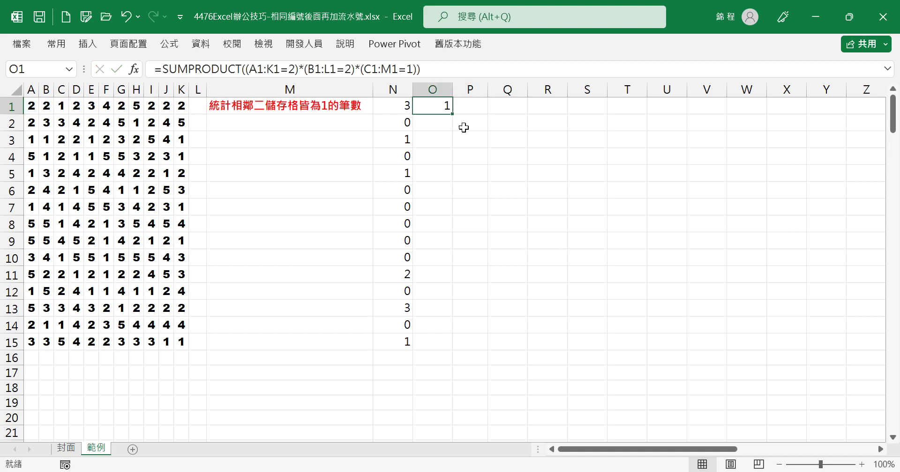
drag(453, 114, 453, 359)
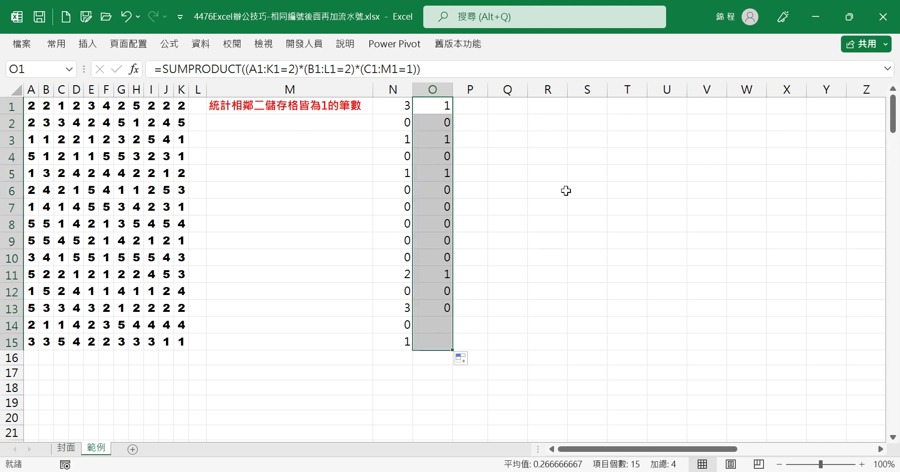
click(433, 139)
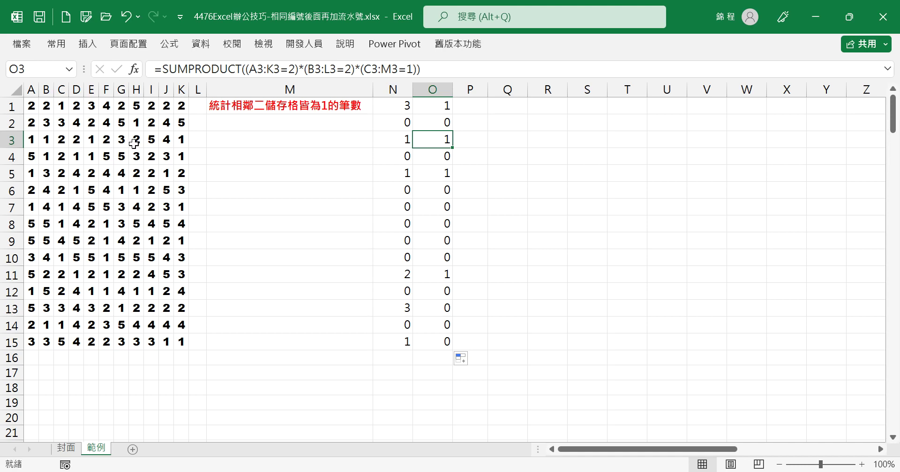
- Change the third criterion in O1 to 2, giving =SUMPRODUCT((A1:K1=2)*(B1:L1=2)*(C1:M1=2))
click(443, 104)
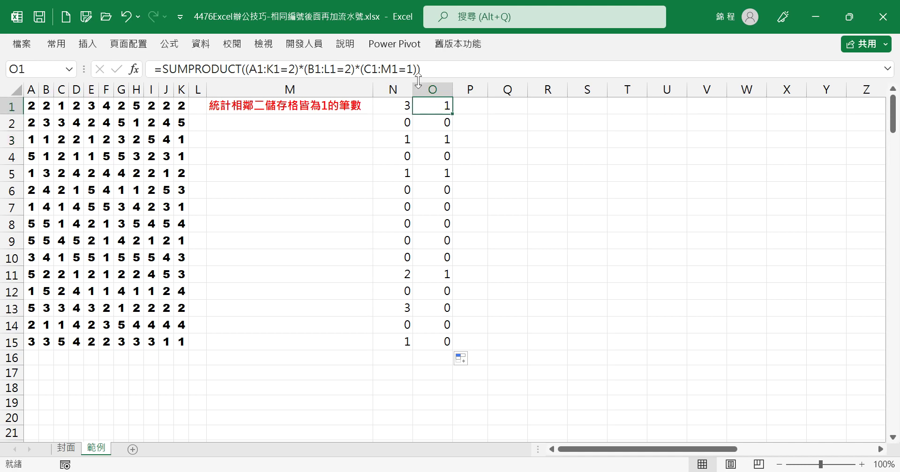
double_click(412, 69)
text(2)
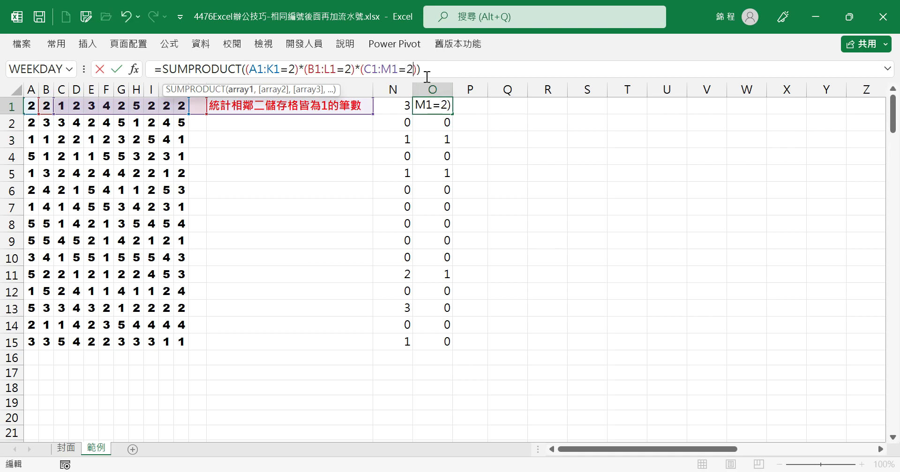
key(Tab)
click(441, 107)
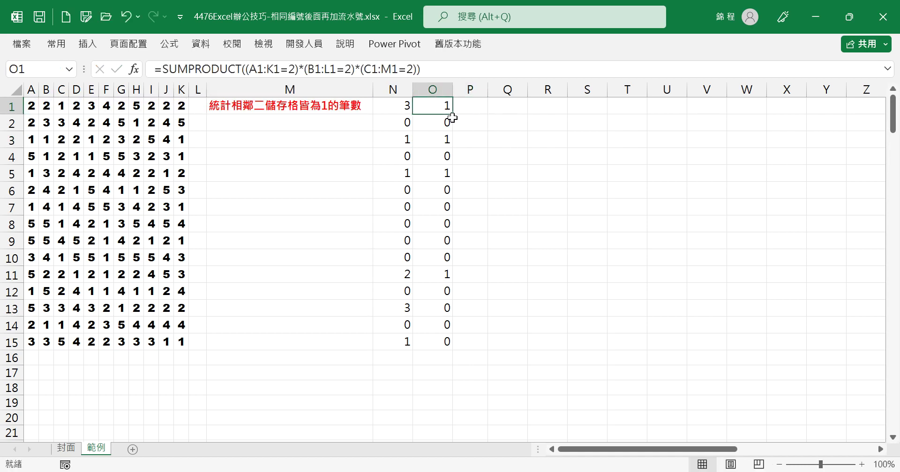
- Fill O1's revised three-condition formula down to O15 and inspect the formulas in O1 and O13
double_click(453, 116)
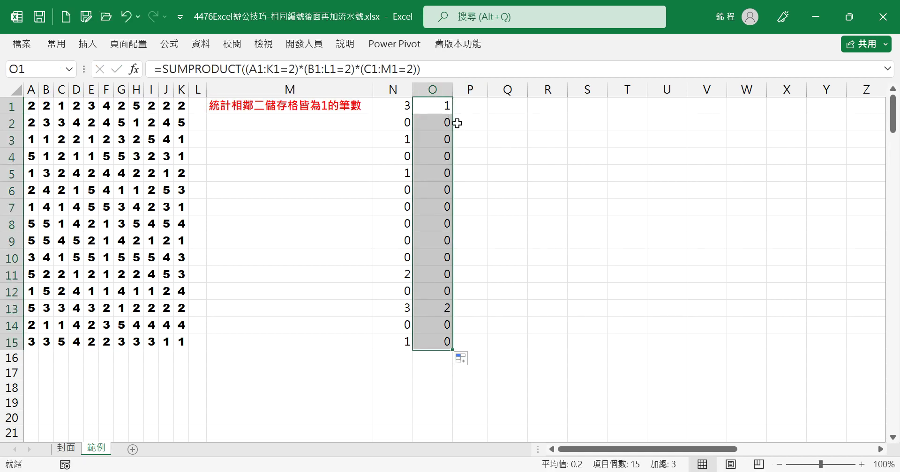
click(442, 108)
click(443, 108)
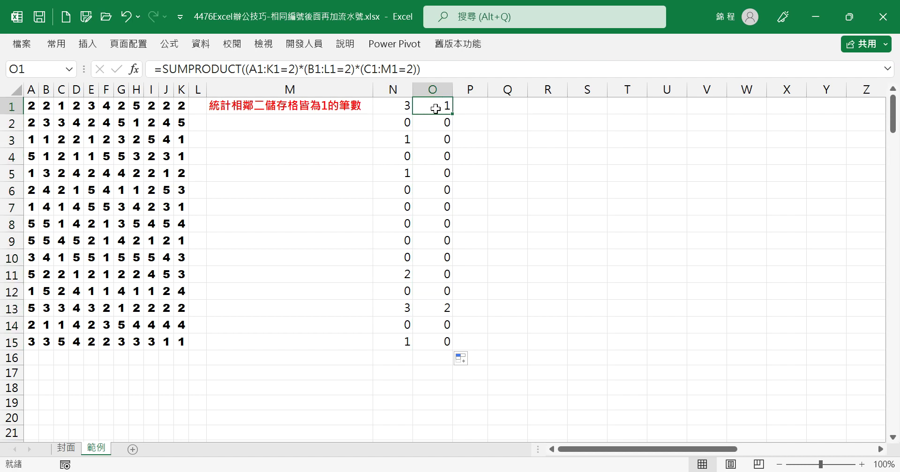
click(433, 307)
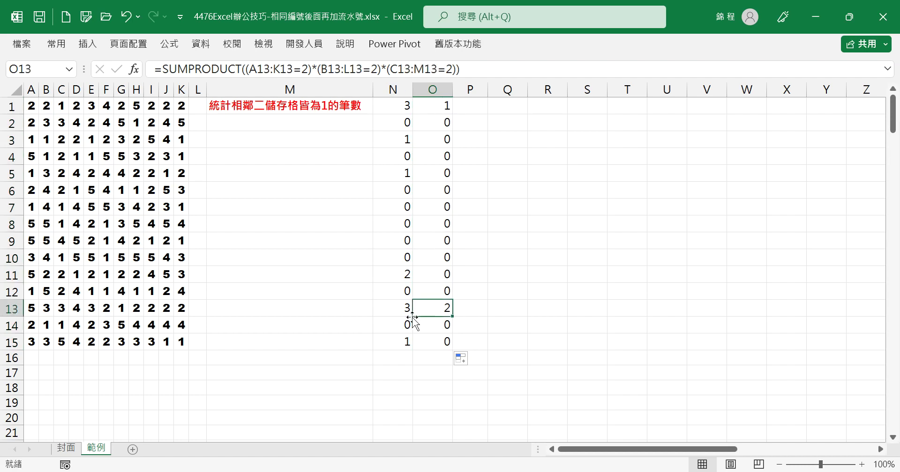